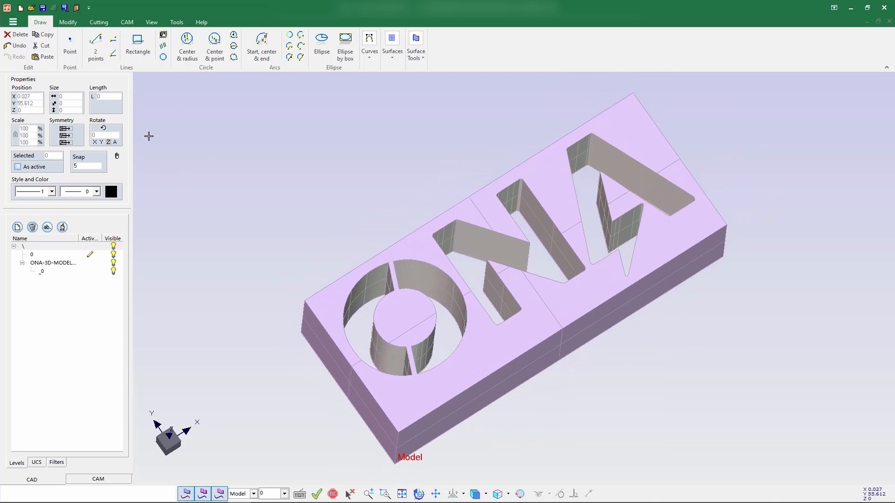
# Create a WireEDM toolpath named T1 on the ONA AD 35 machine, using Model as the reference UCS
pyautogui.click(116, 23)
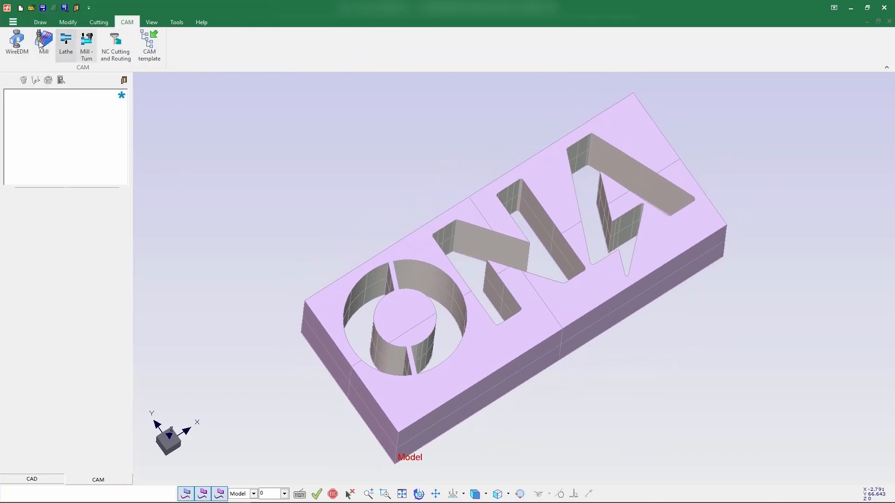
pyautogui.click(17, 41)
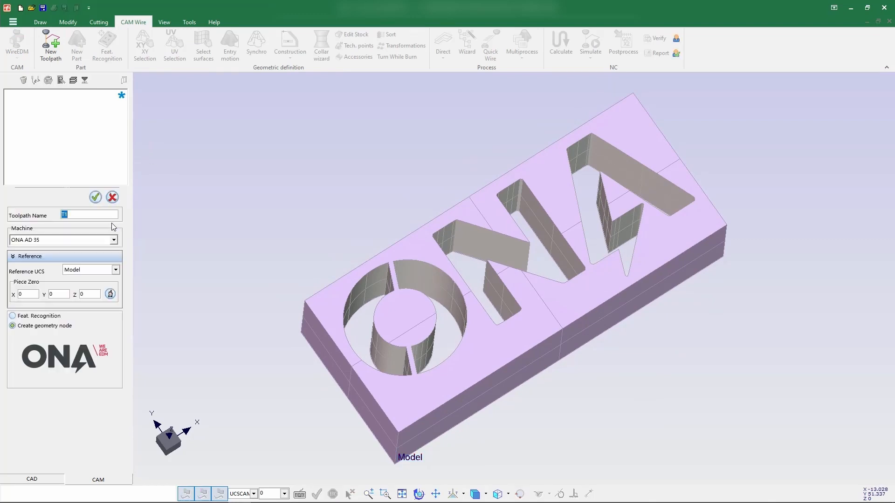
pyautogui.click(95, 197)
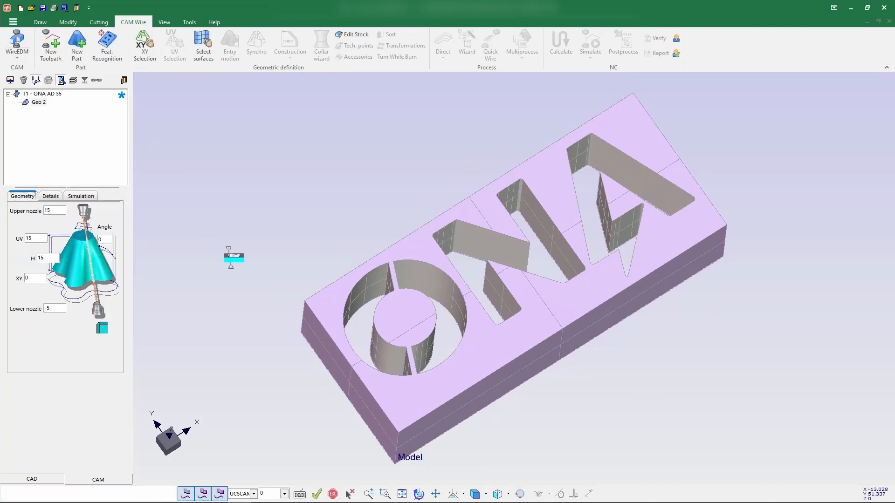
# Select both halves of the O, the N and the A as XY contours with tolerance 0.001 and simplified geometry
pyautogui.click(145, 47)
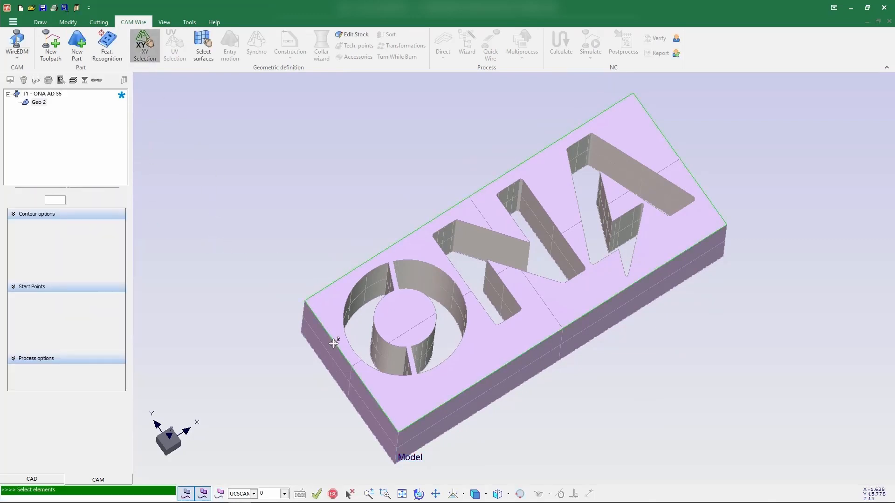
pyautogui.click(357, 315)
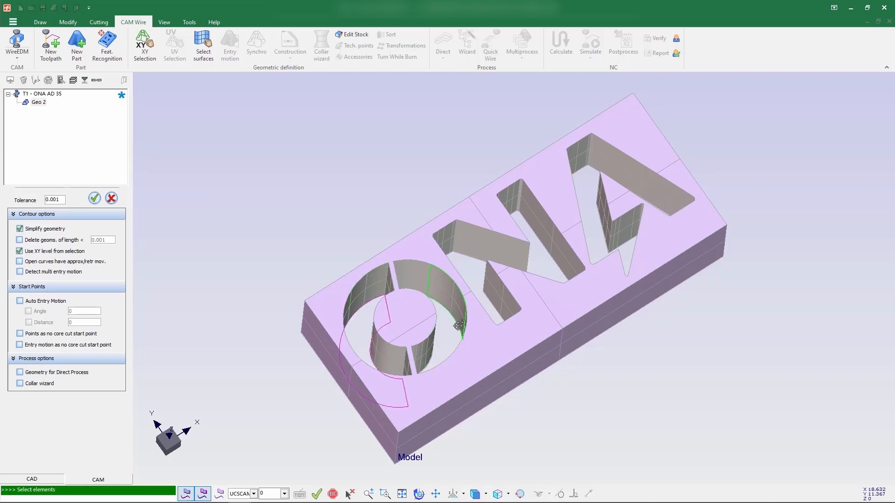
pyautogui.click(458, 326)
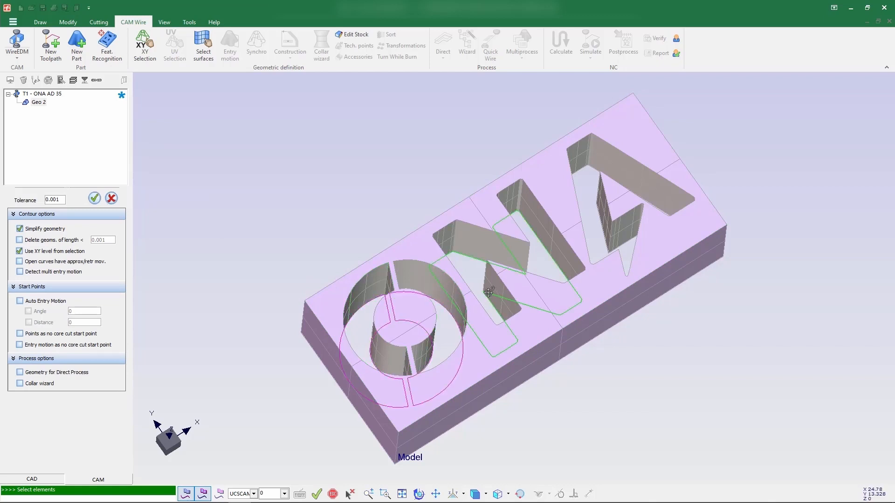
pyautogui.click(487, 292)
pyautogui.click(604, 230)
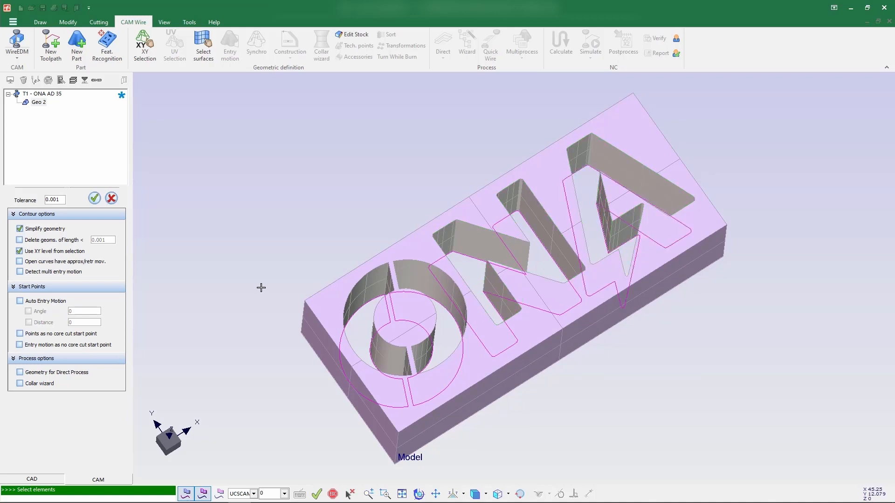
pyautogui.moveTo(315, 230)
pyautogui.mouseDown(button='middle')
pyautogui.moveTo(313, 285)
pyautogui.moveTo(315, 246)
pyautogui.mouseUp(button='middle')
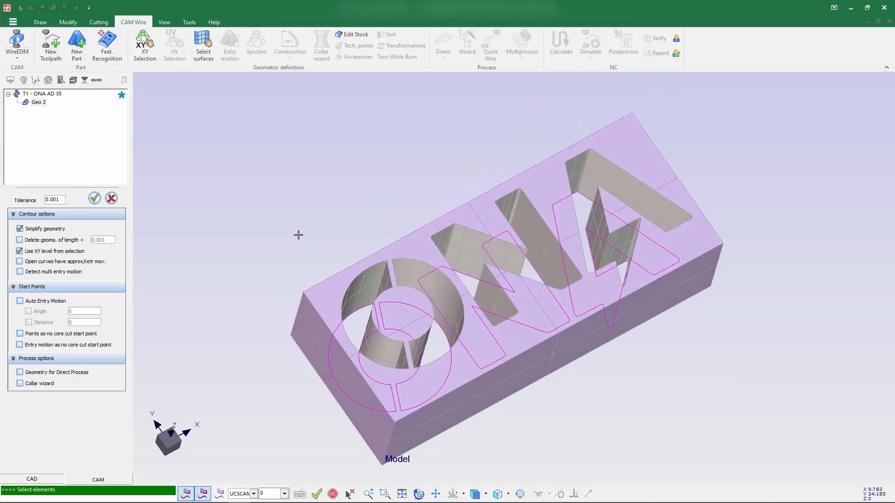
pyautogui.click(95, 199)
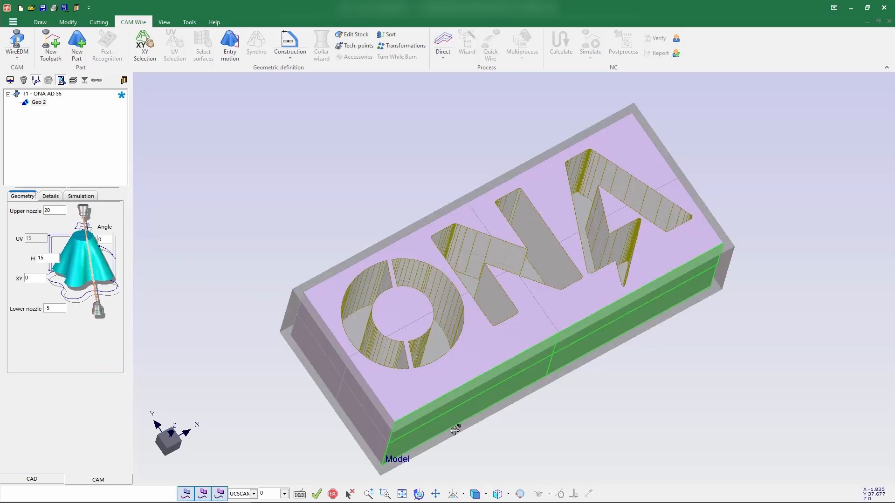
# Add perpendicular entry motions of length 2 inside both halves of the O, starting on their outer arcs
pyautogui.press('F5')
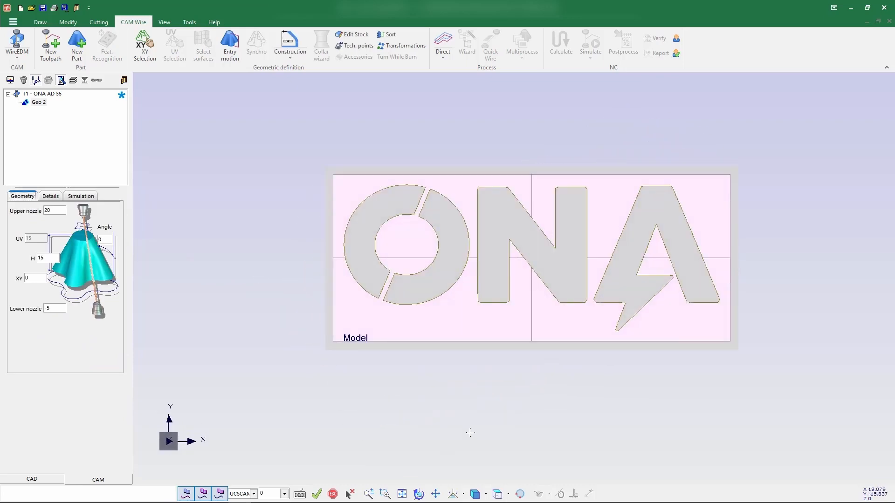
pyautogui.click(229, 49)
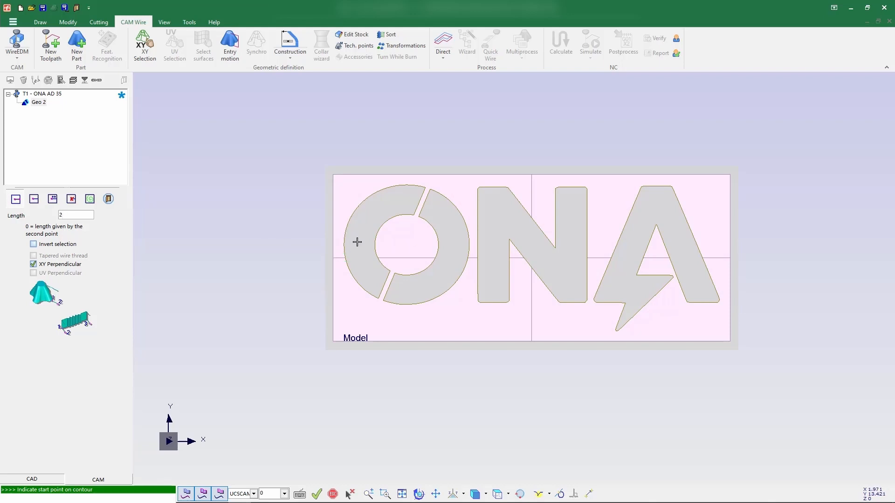
pyautogui.scroll(3, 391, 212)
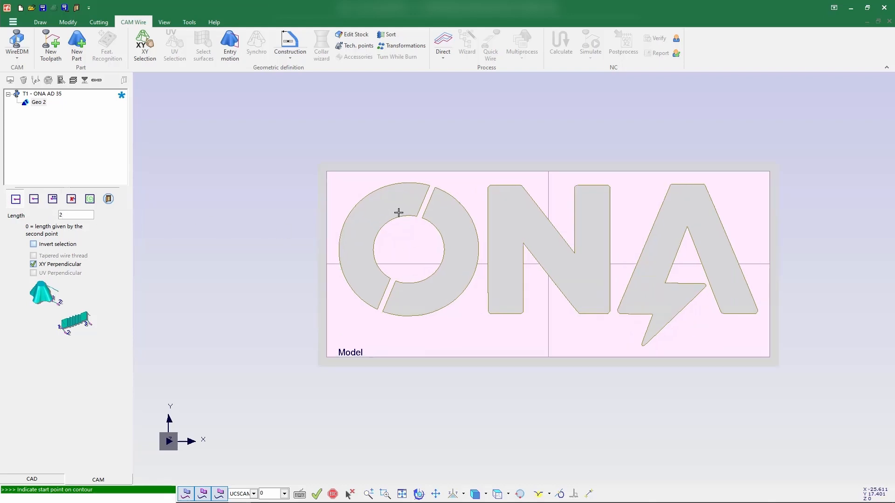
pyautogui.click(313, 266)
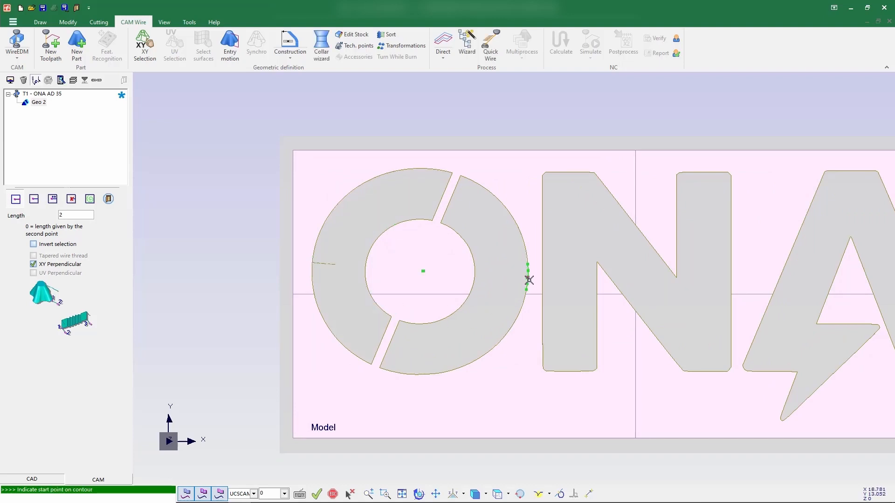
pyautogui.click(528, 280)
pyautogui.click(508, 275)
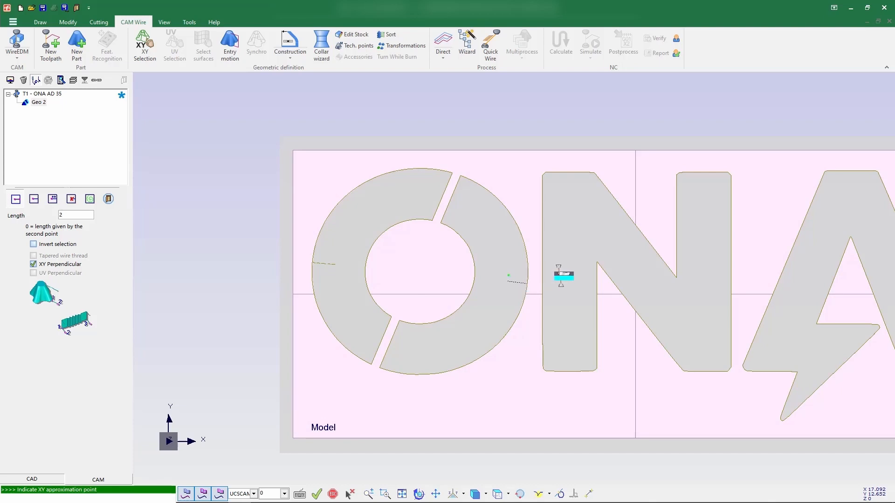
# Add perpendicular entry motions of length 2 inside the N and the A, starting on their outer left edges
pyautogui.click(552, 271)
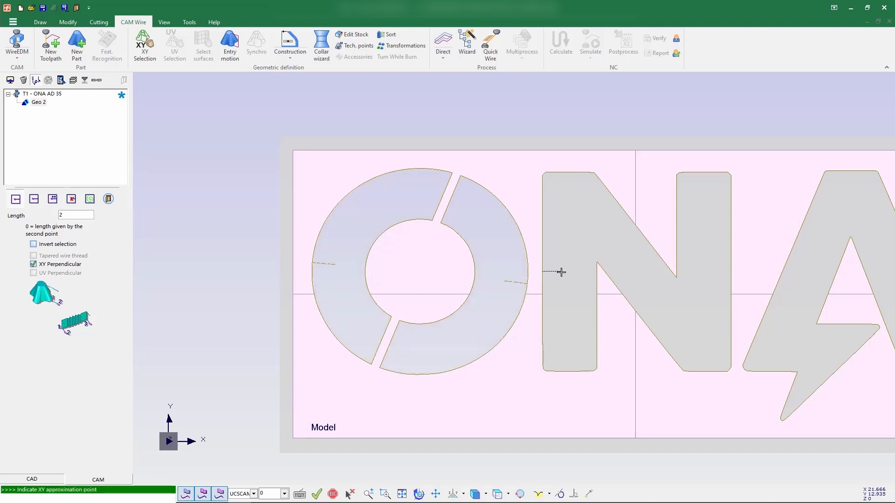
pyautogui.click(572, 287)
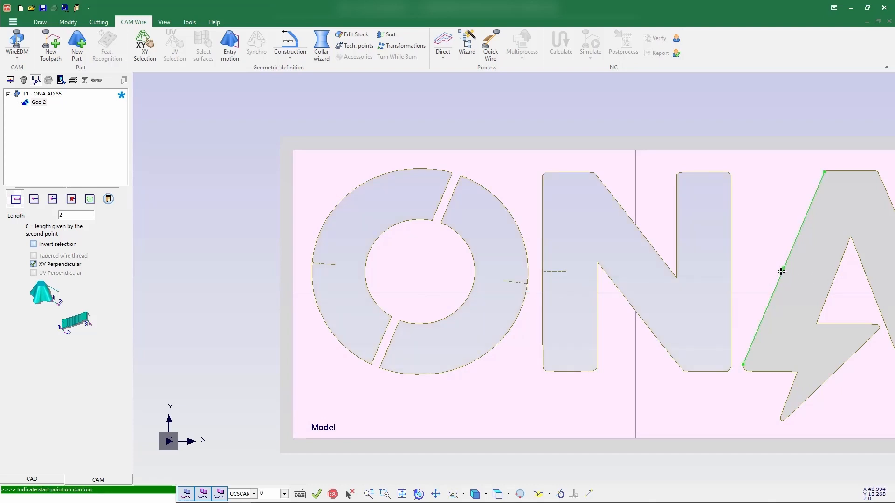
pyautogui.click(796, 278)
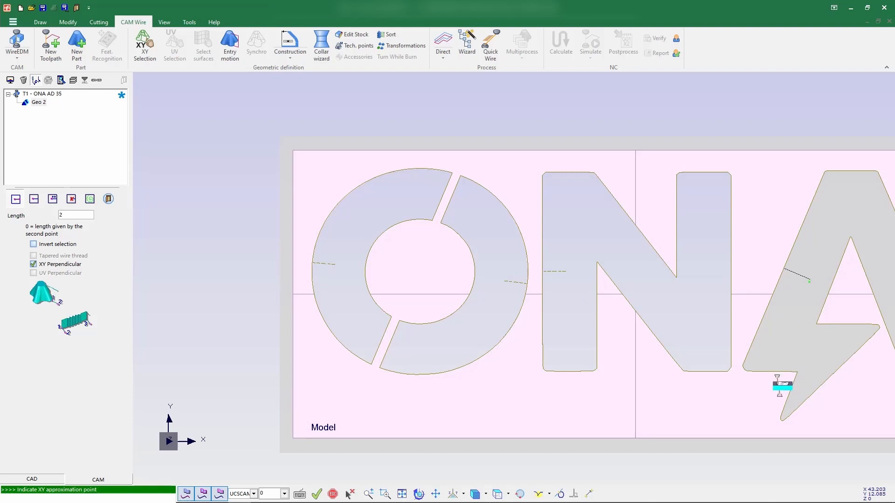
pyautogui.click(779, 385)
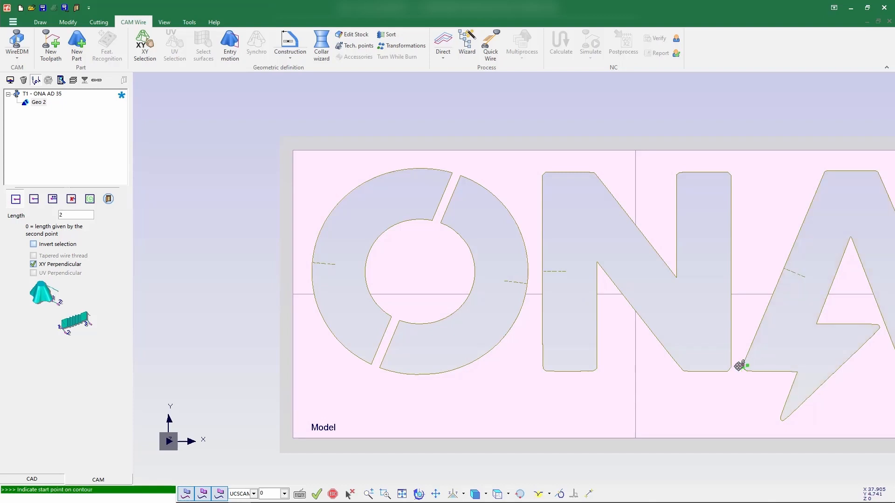
pyautogui.middleClick(738, 366)
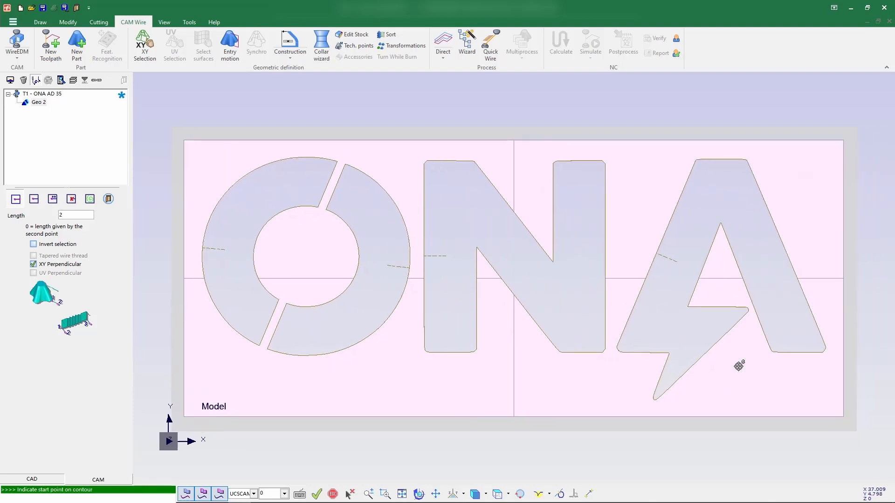
pyautogui.click(108, 200)
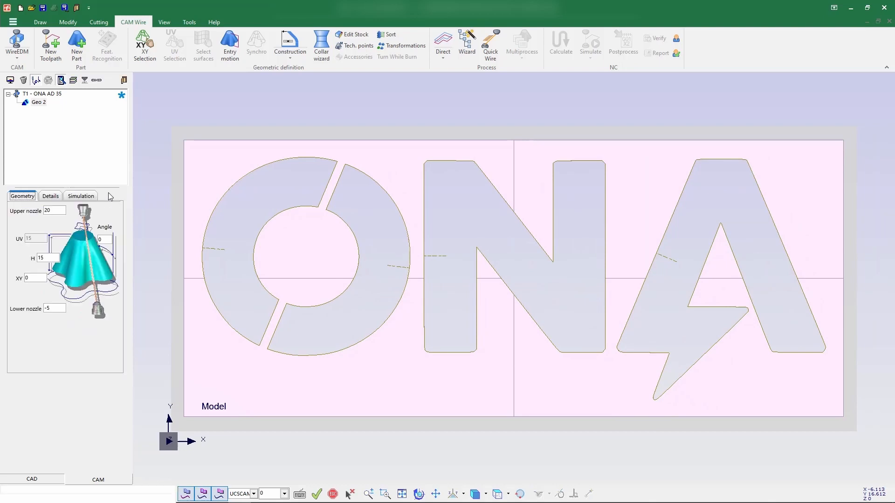
# Start the process wizard with the METALCAM database and choose SKD material, 0.25 wire diameter, height 20 and 3 cuts
pyautogui.click(468, 50)
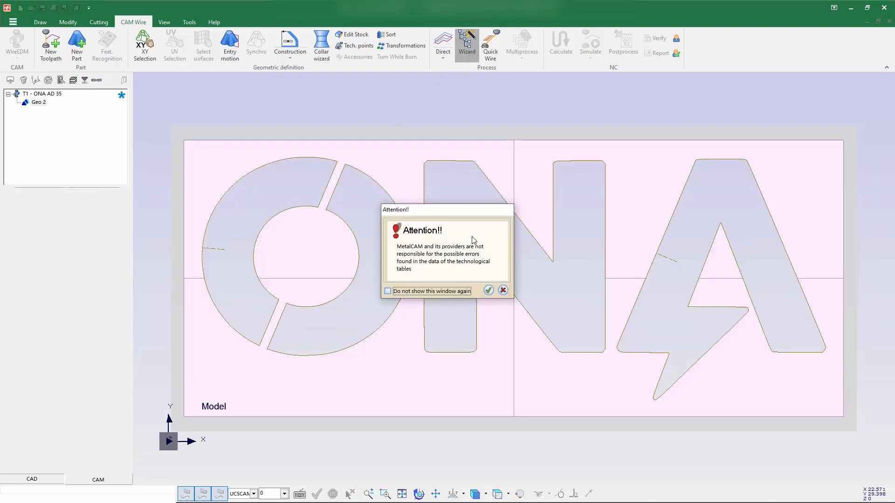
pyautogui.click(489, 290)
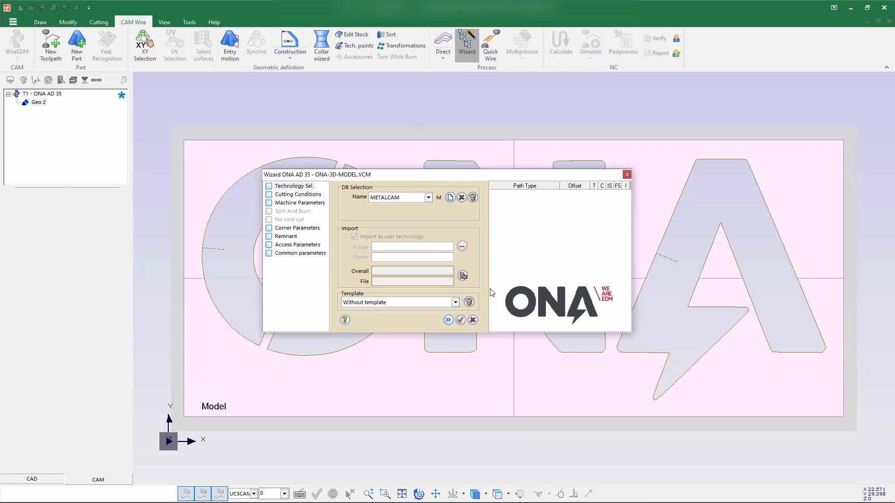
pyautogui.click(449, 320)
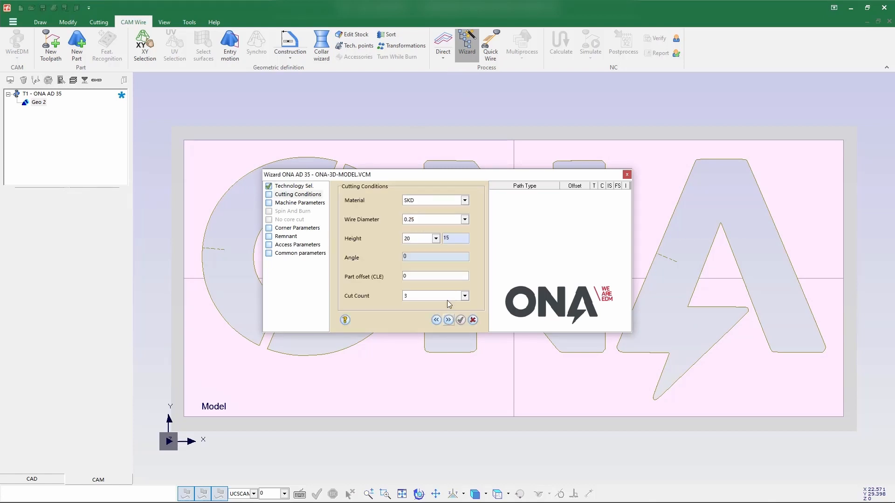
pyautogui.click(468, 218)
pyautogui.click(468, 217)
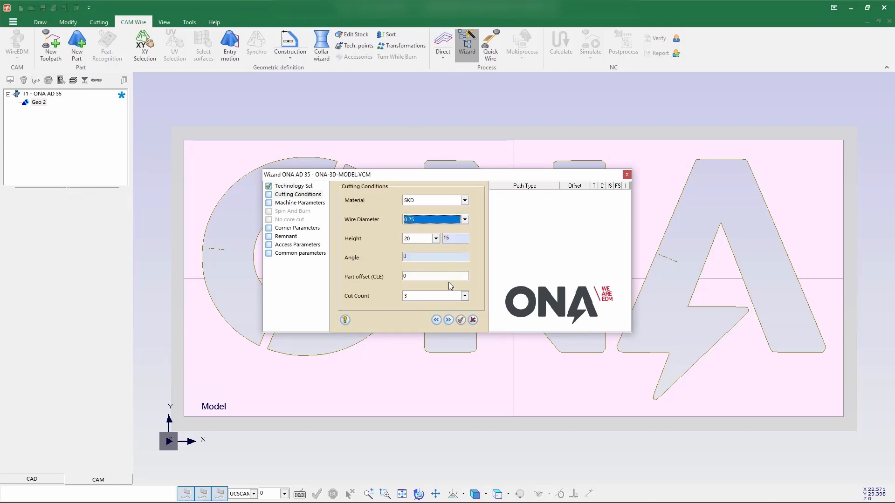
pyautogui.click(465, 296)
pyautogui.click(466, 296)
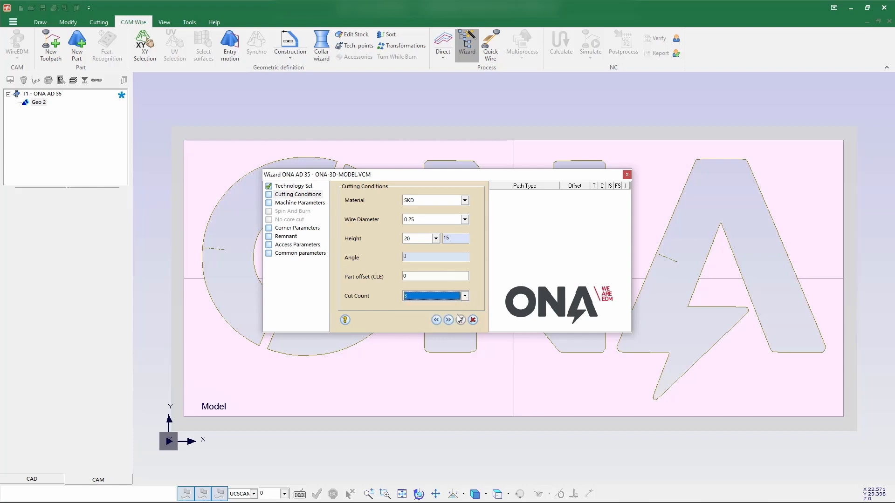
# Accept the default machine, corner, remnant, access and common parameters and generate the complete roughing and two skimming processes
pyautogui.click(448, 320)
pyautogui.click(450, 321)
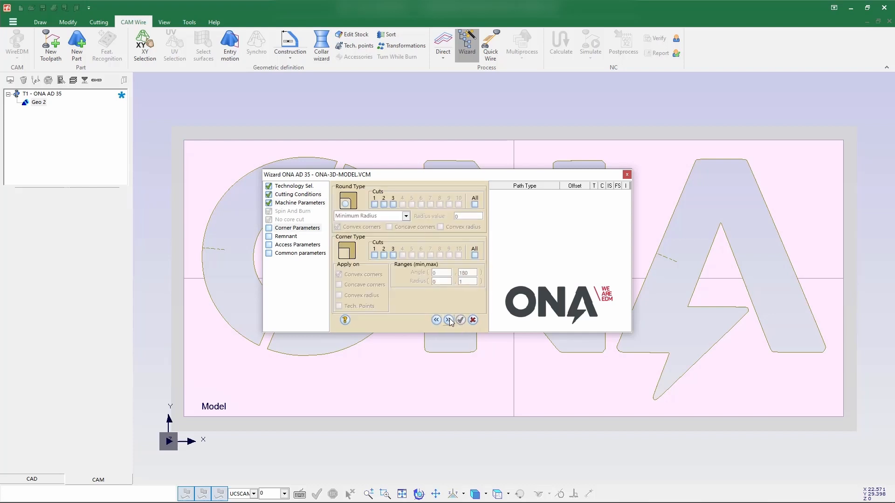
pyautogui.click(449, 320)
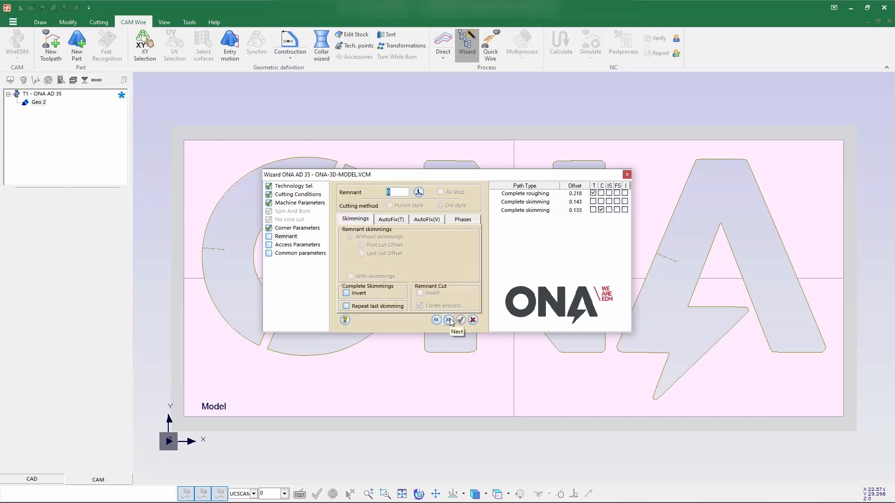
pyautogui.click(449, 320)
pyautogui.click(450, 321)
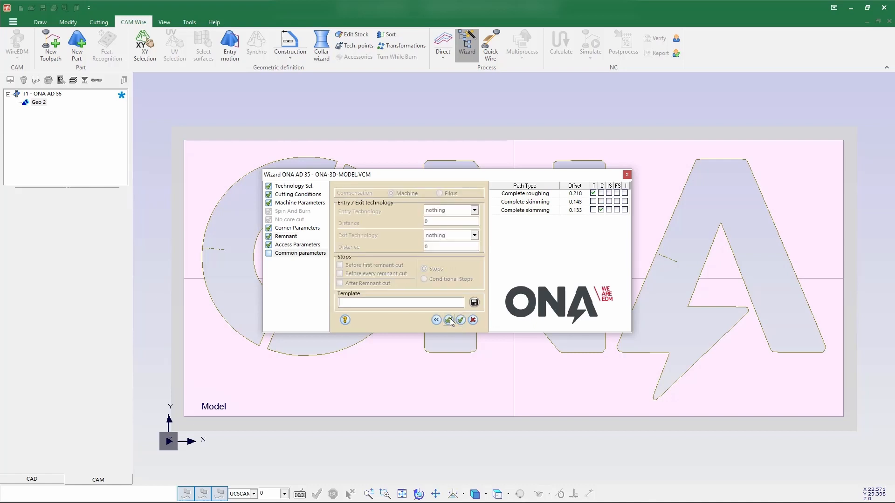
pyautogui.click(450, 320)
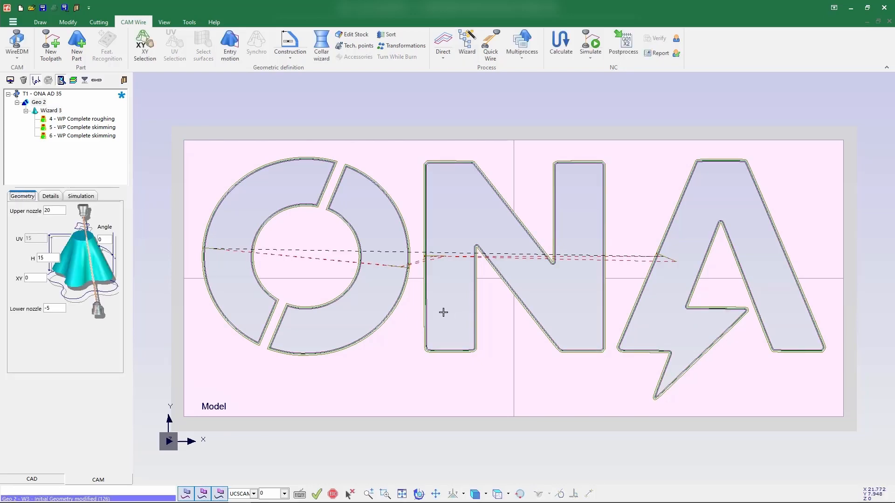
# Start the simulation of the whole T1 - ONA AD 35 toolpath
pyautogui.press('Escape')
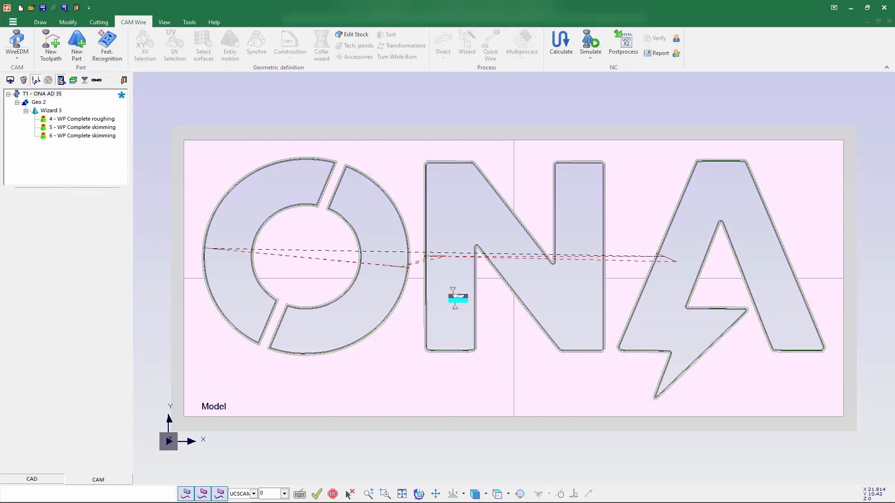
pyautogui.press('i')
pyautogui.press('f')
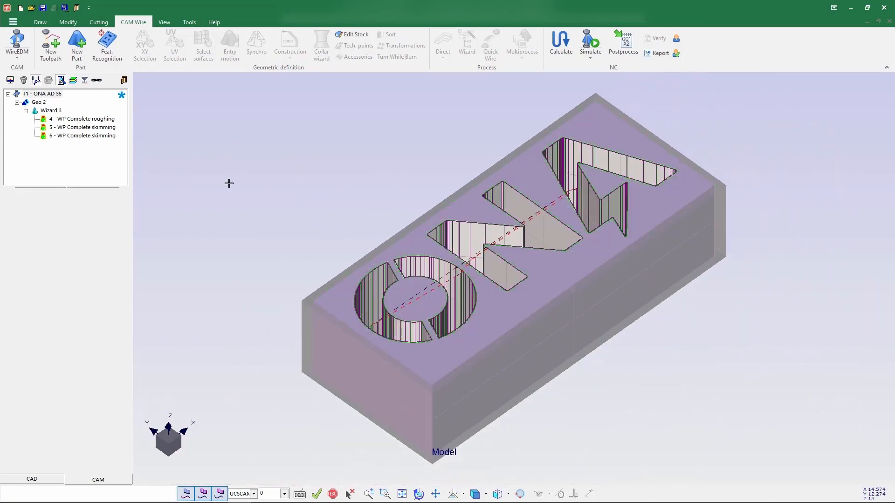
pyautogui.rightClick(54, 94)
pyautogui.click(93, 145)
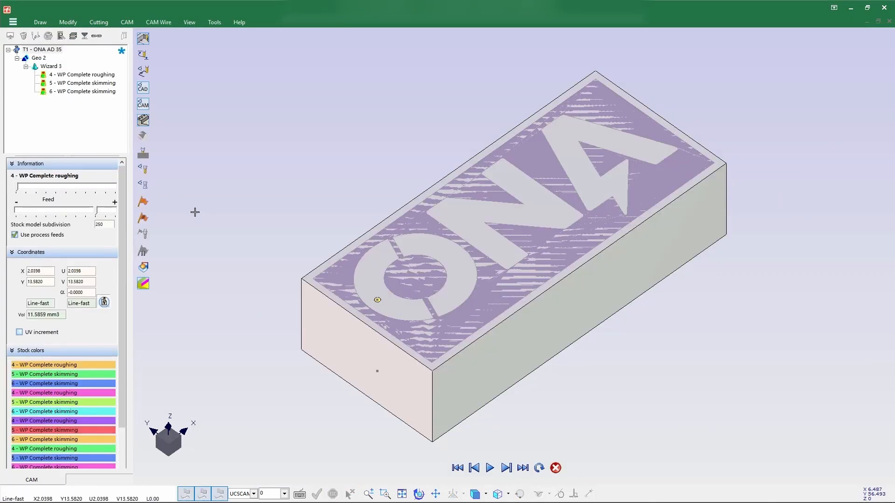
# Turn off material edge highlighting and hide the CAM and CAD objects in the simulation
pyautogui.click(143, 122)
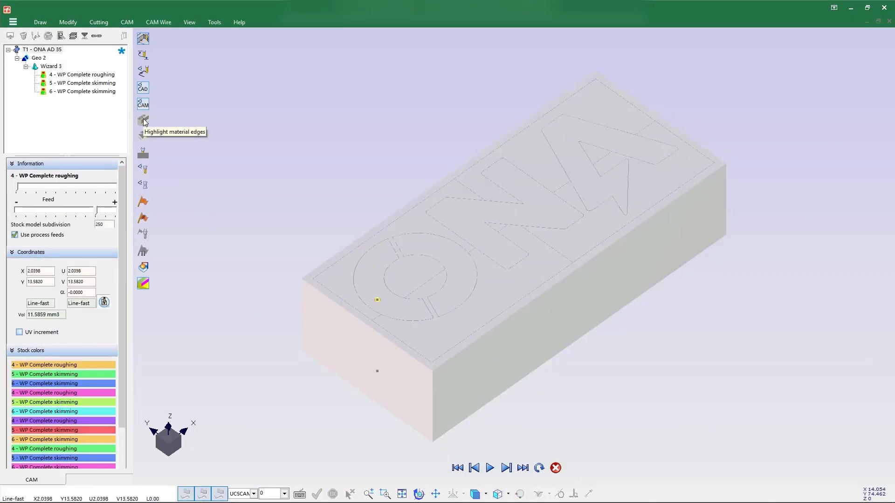
pyautogui.click(144, 107)
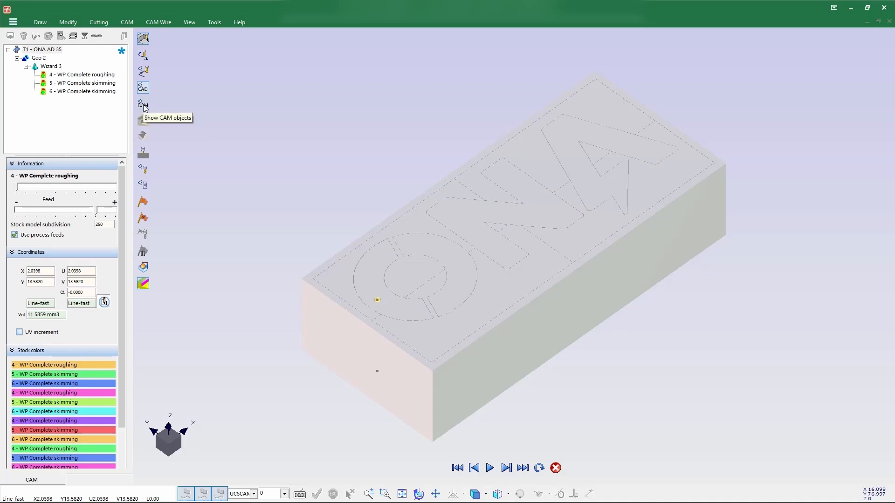
pyautogui.click(143, 89)
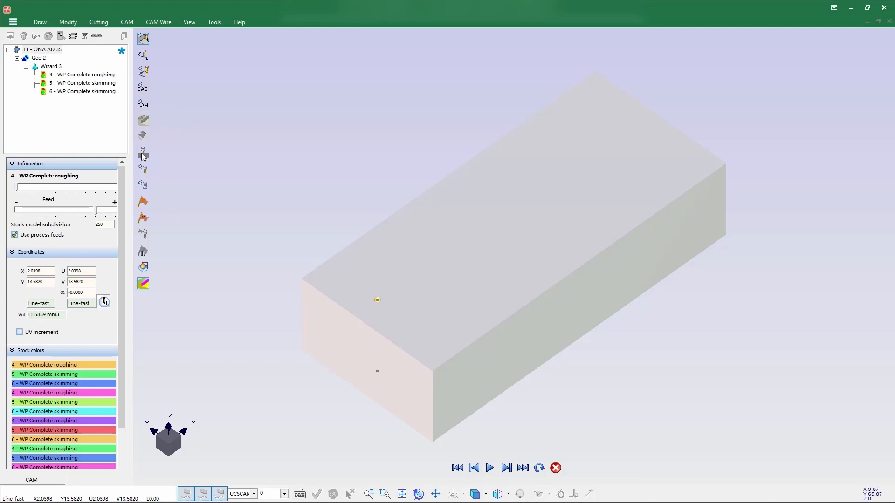
# Play the stock simulation through the roughing and skimming passes of the O, N and A openings to the end
pyautogui.click(489, 468)
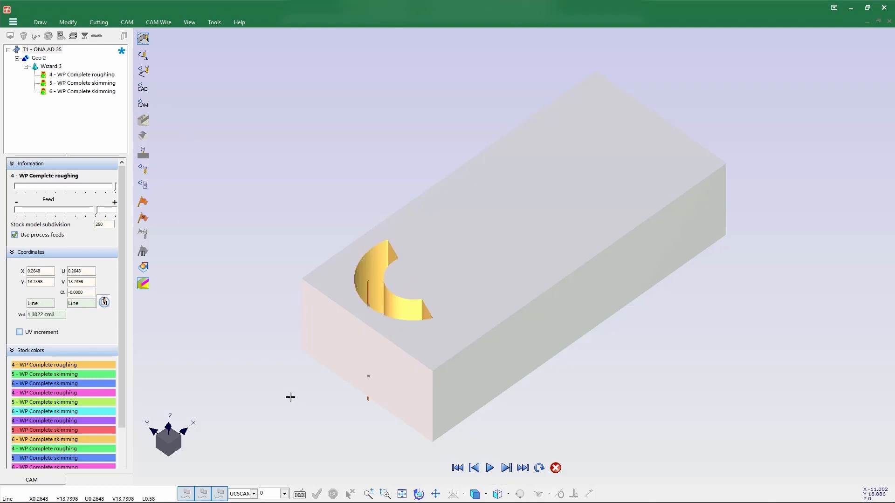
pyautogui.click(490, 467)
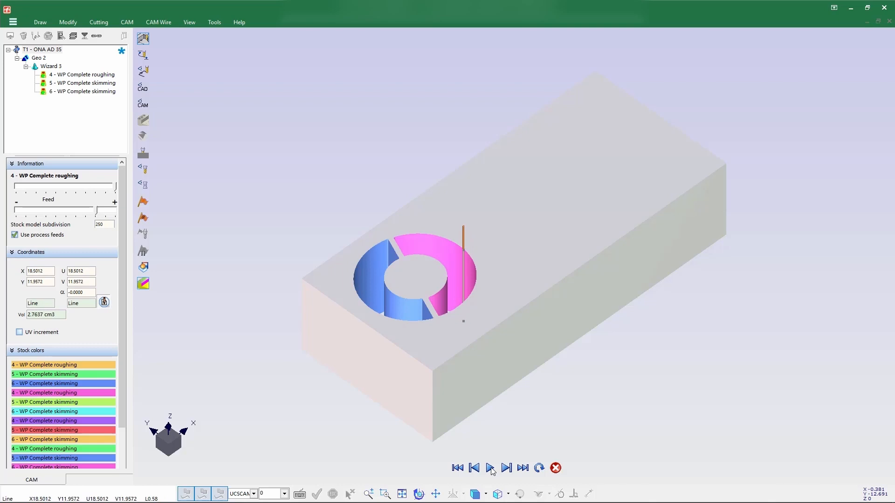
pyautogui.click(490, 467)
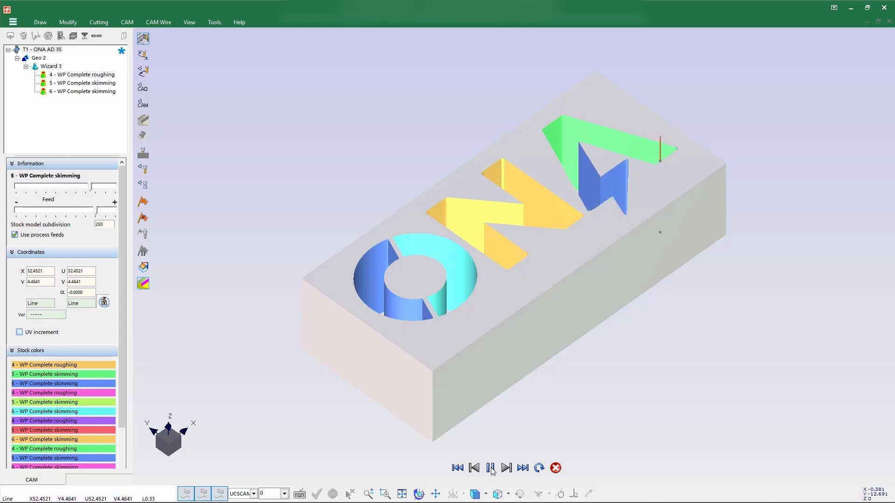
pyautogui.click(491, 471)
pyautogui.click(492, 471)
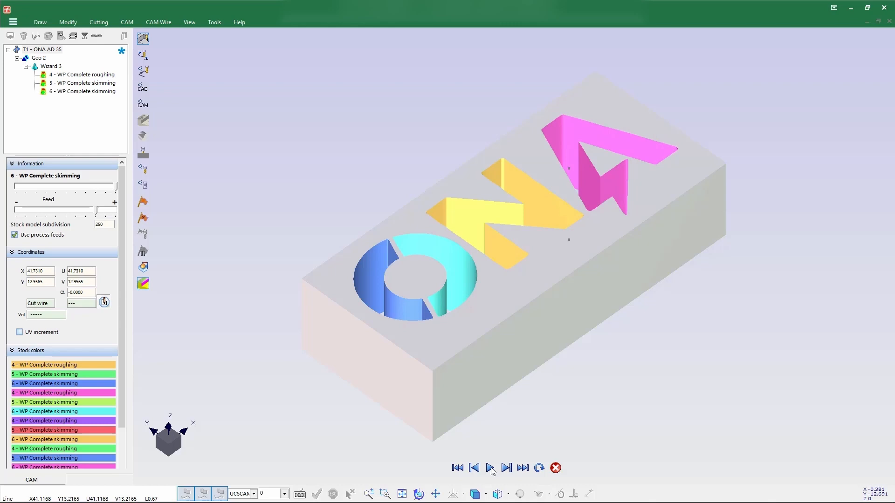
# Inspect the simulated ONA block from the front, exit the simulation and restore the isometric view
pyautogui.moveTo(567, 313); pyautogui.dragTo(564, 323, button='middle')
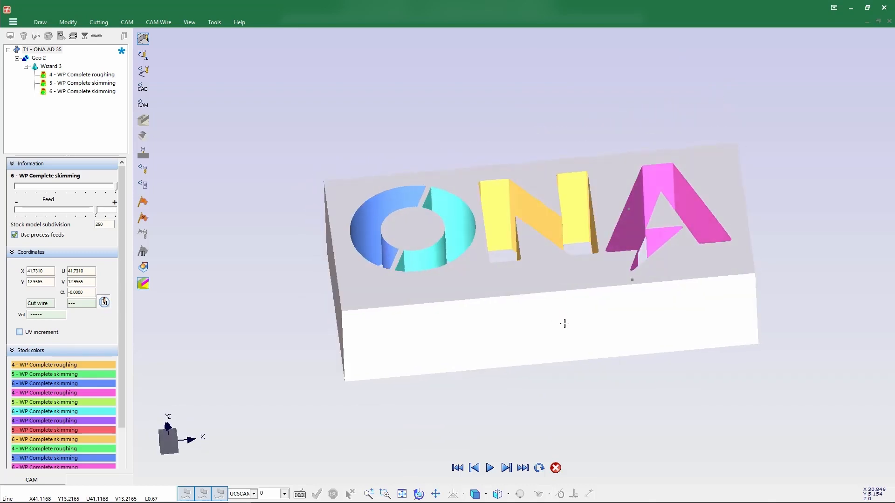
pyautogui.click(555, 468)
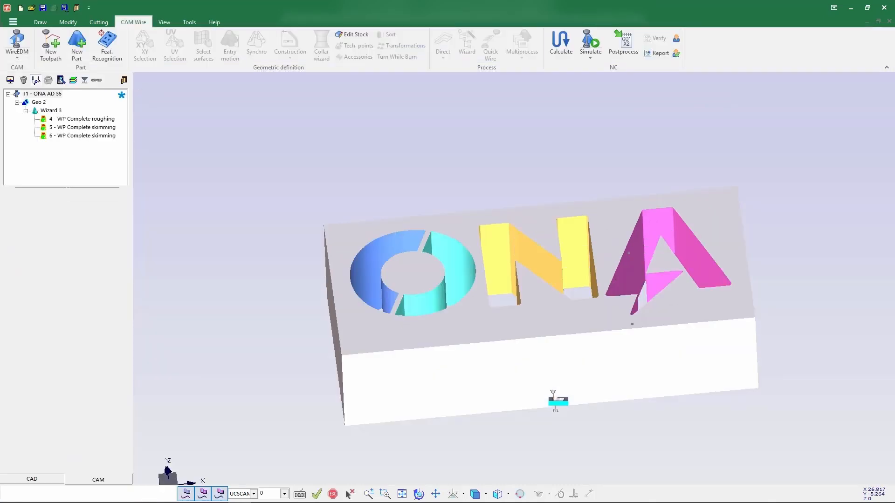
pyautogui.press('F8')
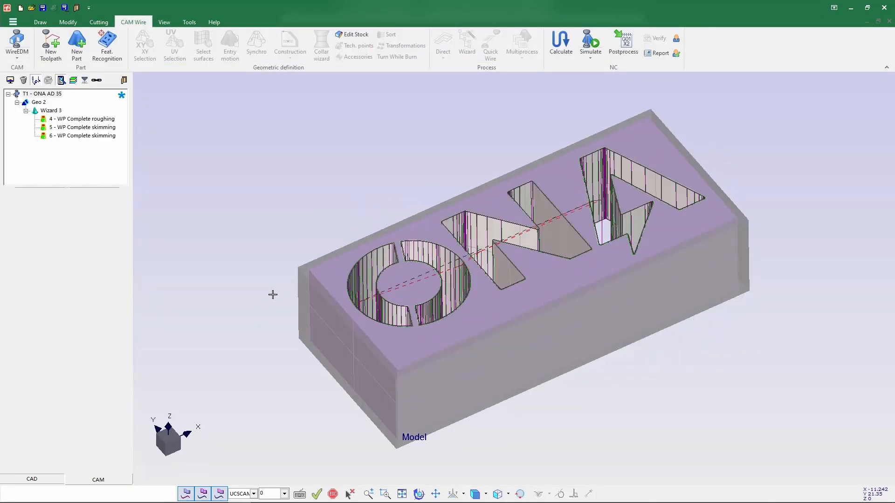
# Postprocess the T1 - ONA AD 35 toolpath as CNC program 1 with the ONA AD Series postprocessor and ISO verification, and review the generated code
pyautogui.rightClick(57, 98)
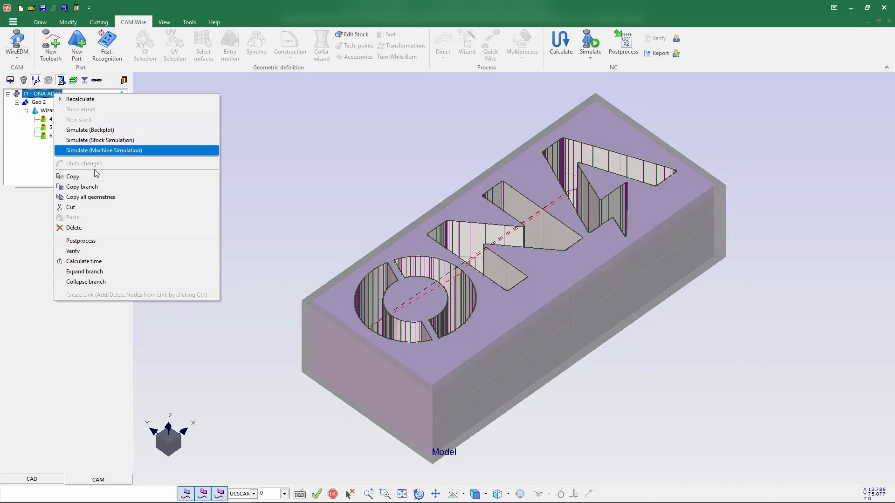
pyautogui.click(106, 241)
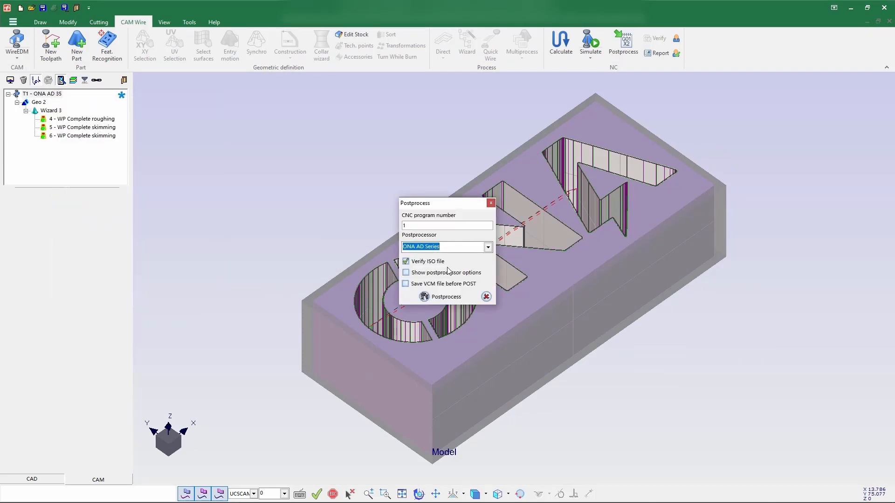
pyautogui.click(447, 245)
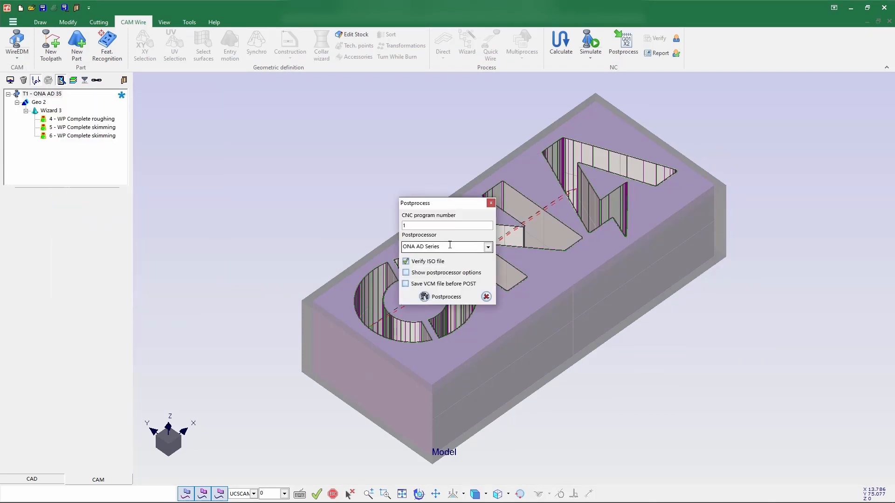
pyautogui.click(445, 297)
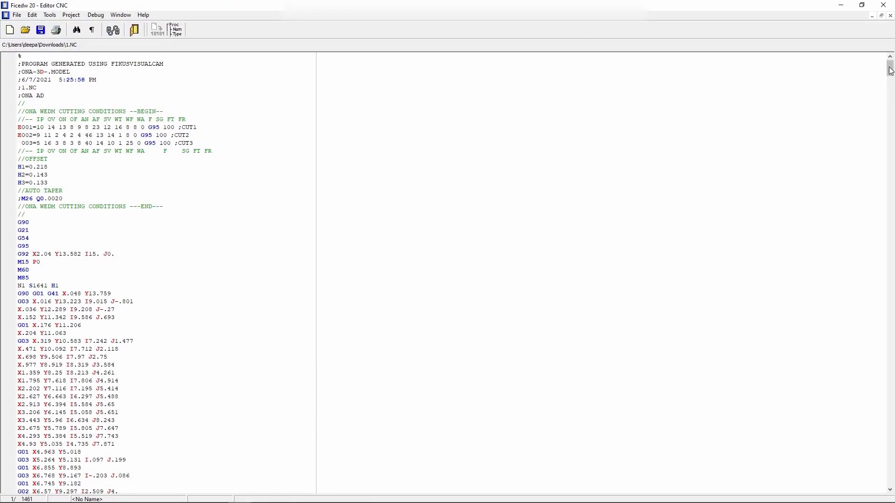
pyautogui.moveTo(886, 62); pyautogui.dragTo(883, 443)
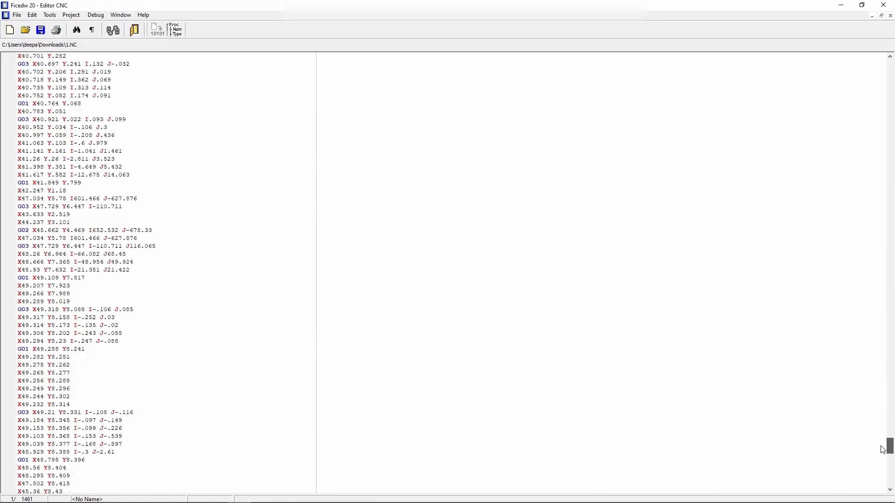